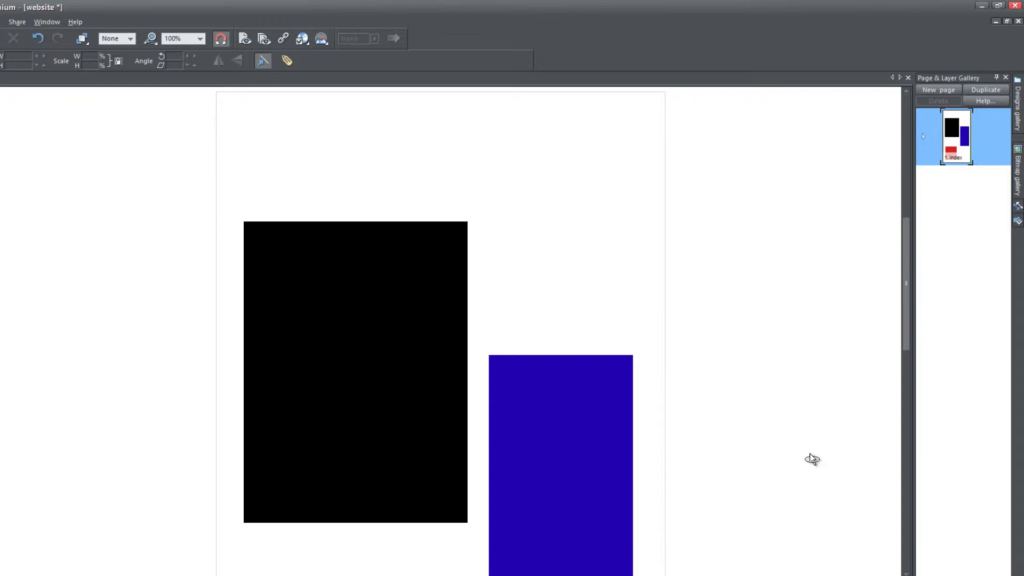
# Open the index page's HTML code (body) from Web Properties (Ctrl+Shift+W)
pyautogui.hotkey('ctrl', 'shift', 'w')
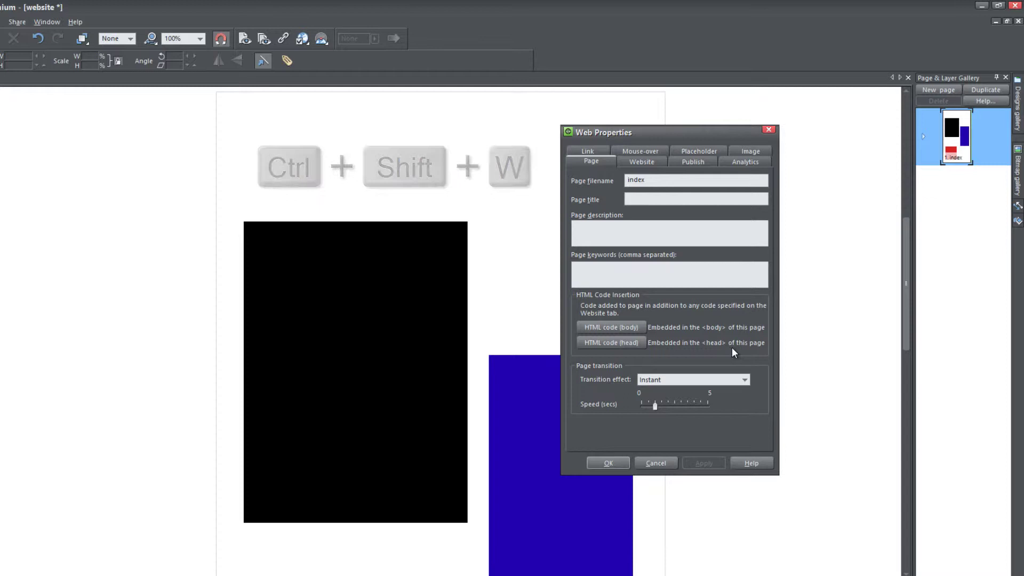
pyautogui.click(637, 327)
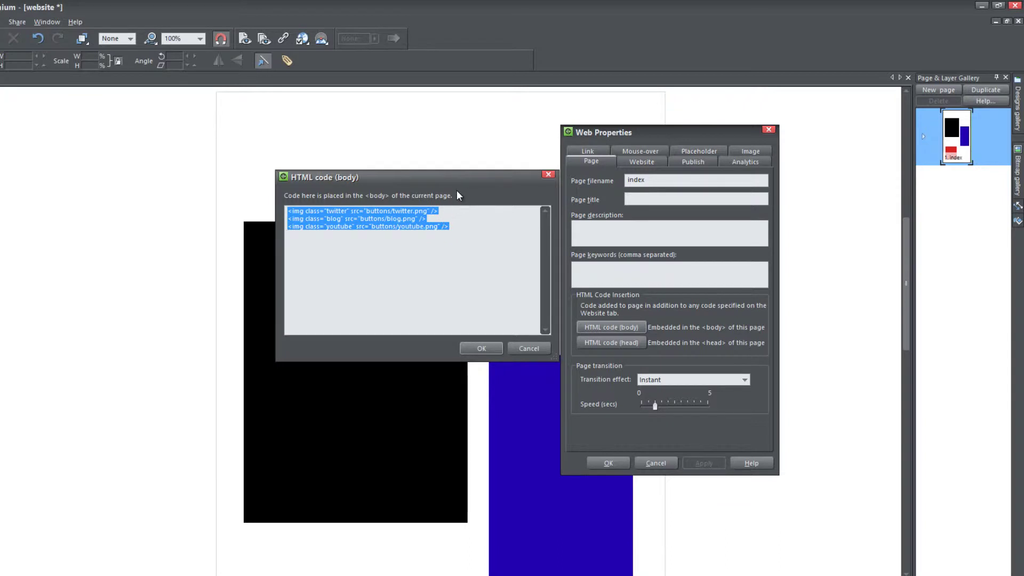
# Insert blank lines above the twitter, blog and youtube img lines in the body code
pyautogui.click(341, 234)
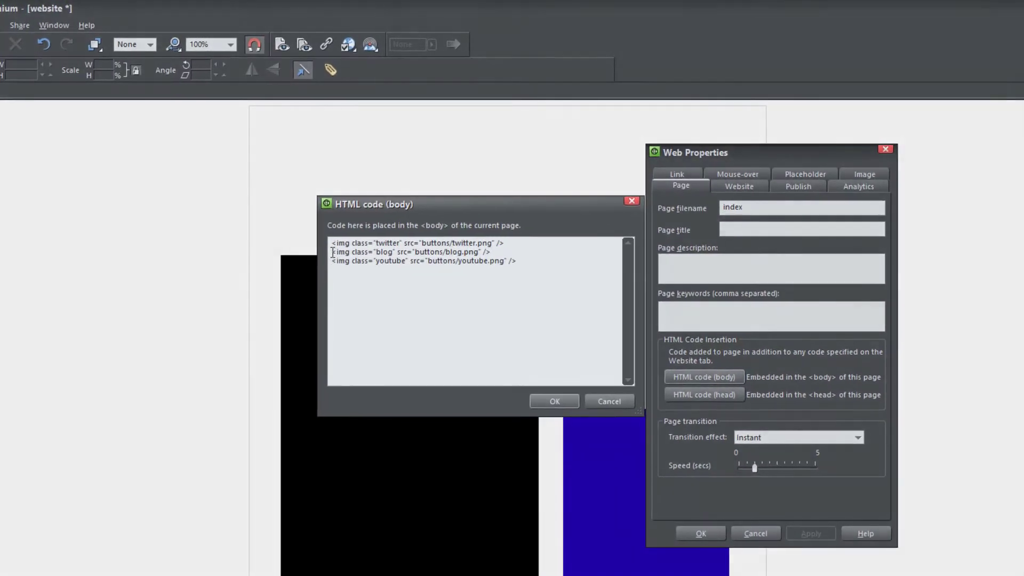
pyautogui.click(333, 252)
pyautogui.press('Return')
pyautogui.press('Return')
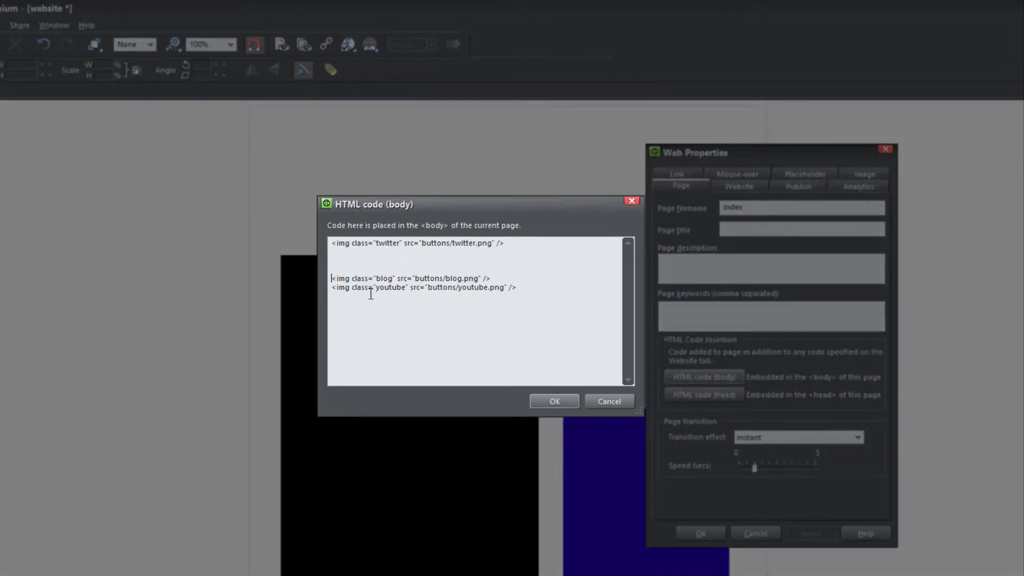
pyautogui.press('Return')
pyautogui.press('Return')
pyautogui.press('Return')
pyautogui.press('Return')
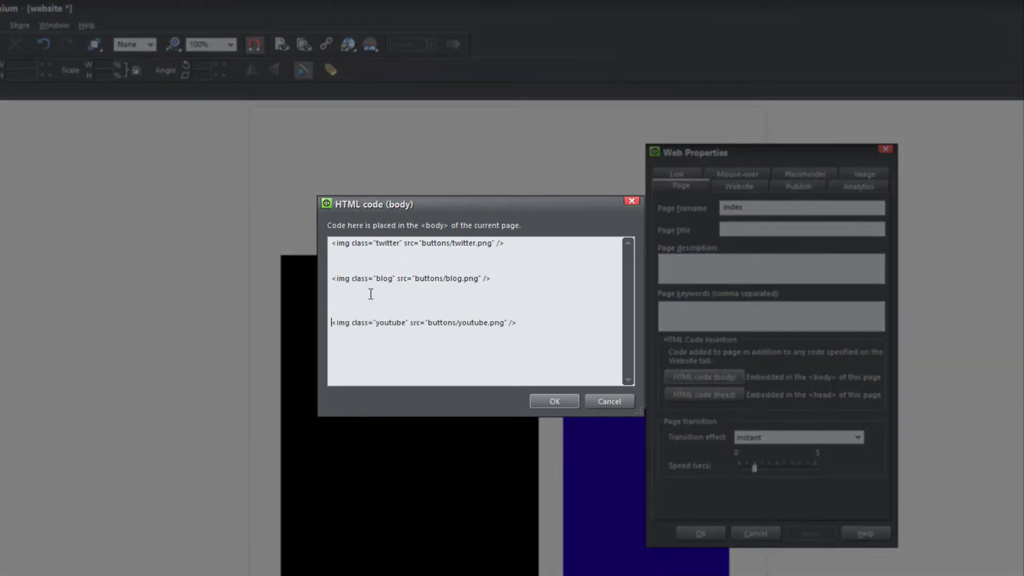
pyautogui.press('Up')
pyautogui.press('Up')
pyautogui.press('Up')
pyautogui.press('Up')
pyautogui.press('Up')
pyautogui.press('Up')
pyautogui.press('Up')
pyautogui.press('Return')
pyautogui.press('Return')
pyautogui.press('Return')
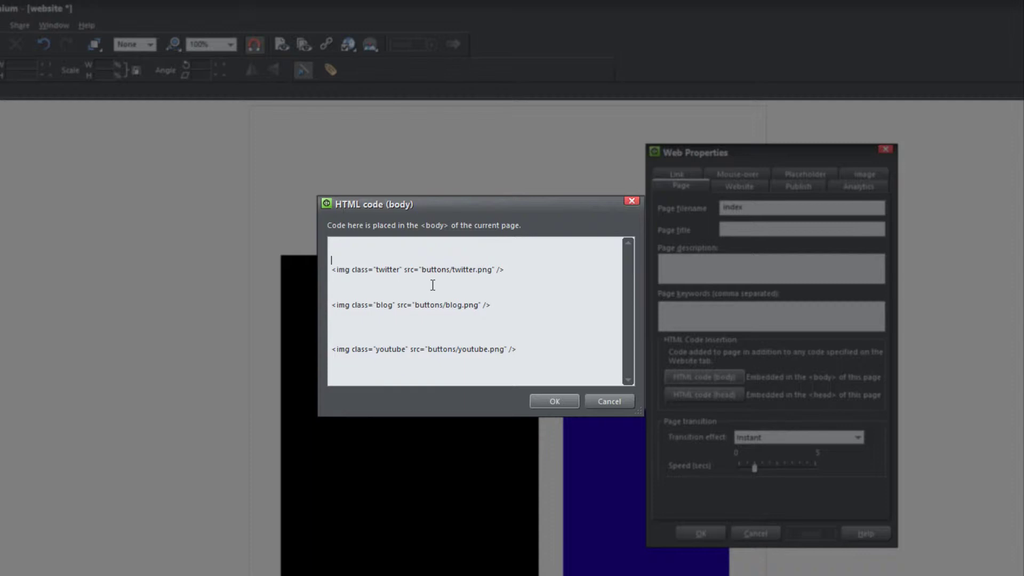
pyautogui.write('<')
pyautogui.write('a')
pyautogui.write('hred')
pyautogui.write('http')
pyautogui.write('://')
pyautogui.write('www')
pyautogui.write('.twitter.com')
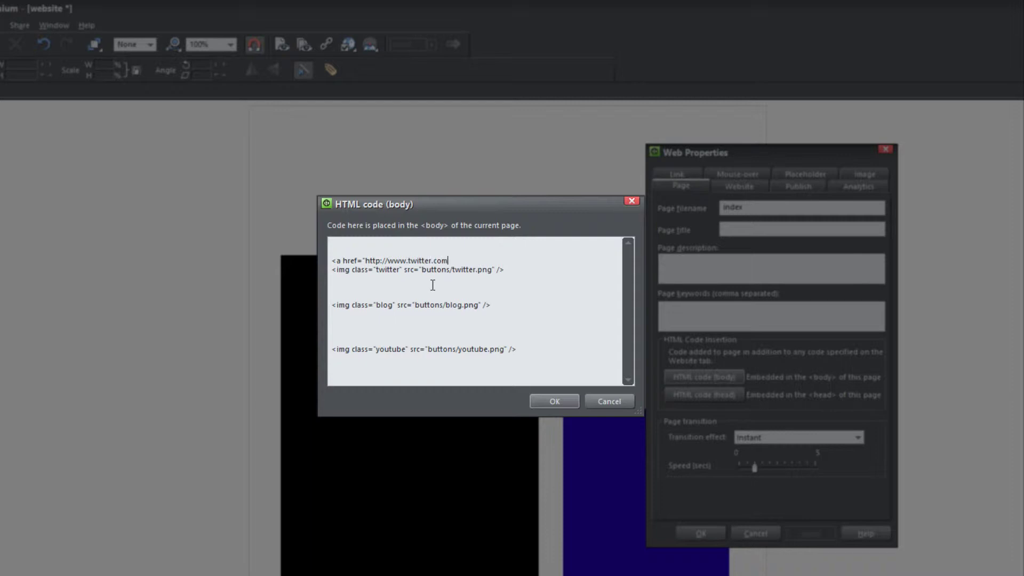
pyautogui.write('/xaratemplate')
pyautogui.write('">')
# Add </a> on the line below the twitter img tag
pyautogui.click(334, 282)
pyautogui.write('</a>')
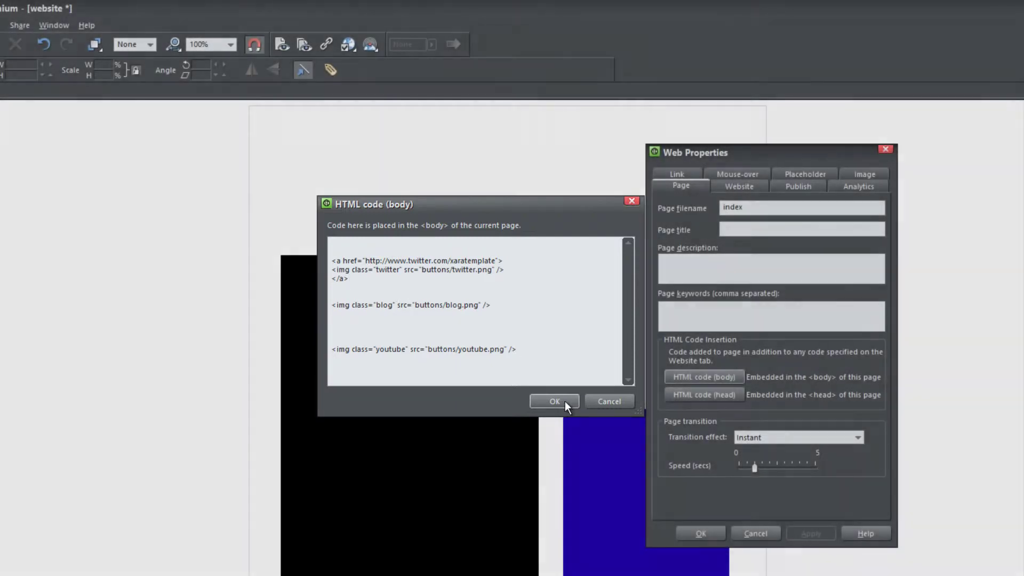
# Confirm the edited body code containing the twitter link
pyautogui.click(565, 401)
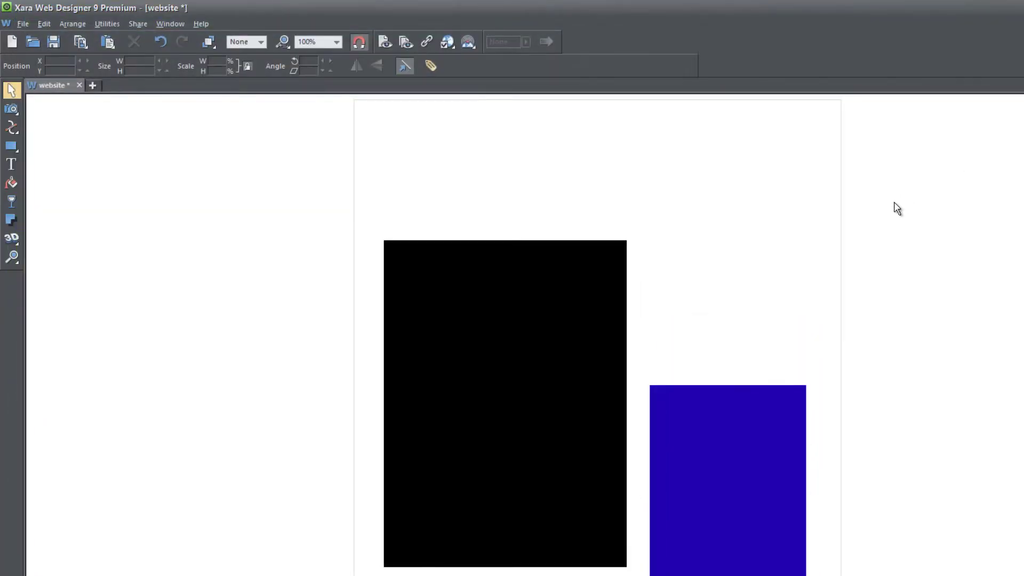
# Reopen the body HTML code and place the cursor below the twitter link
pyautogui.hotkey('ctrl', 'shift', 'w')
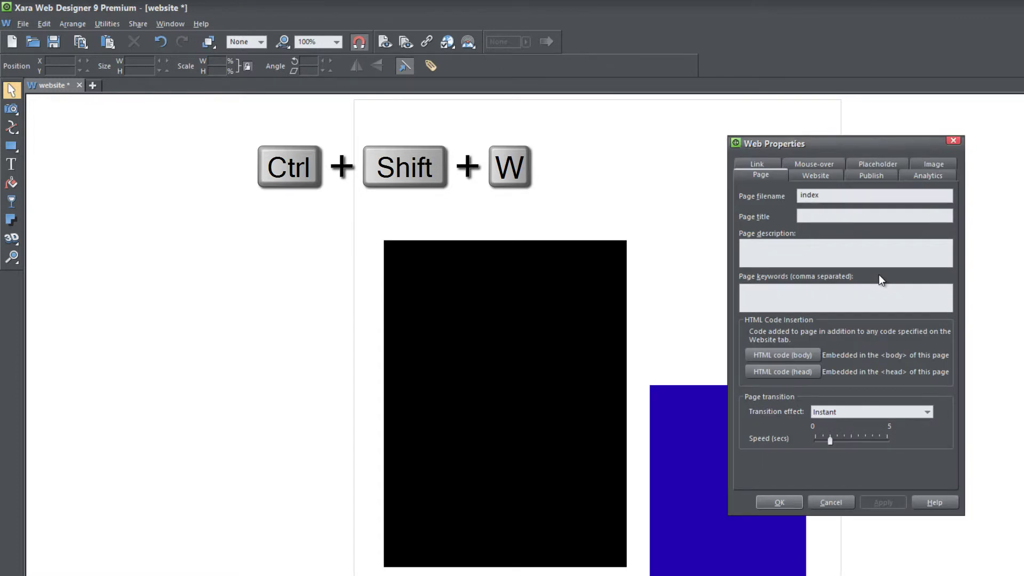
pyautogui.click(808, 356)
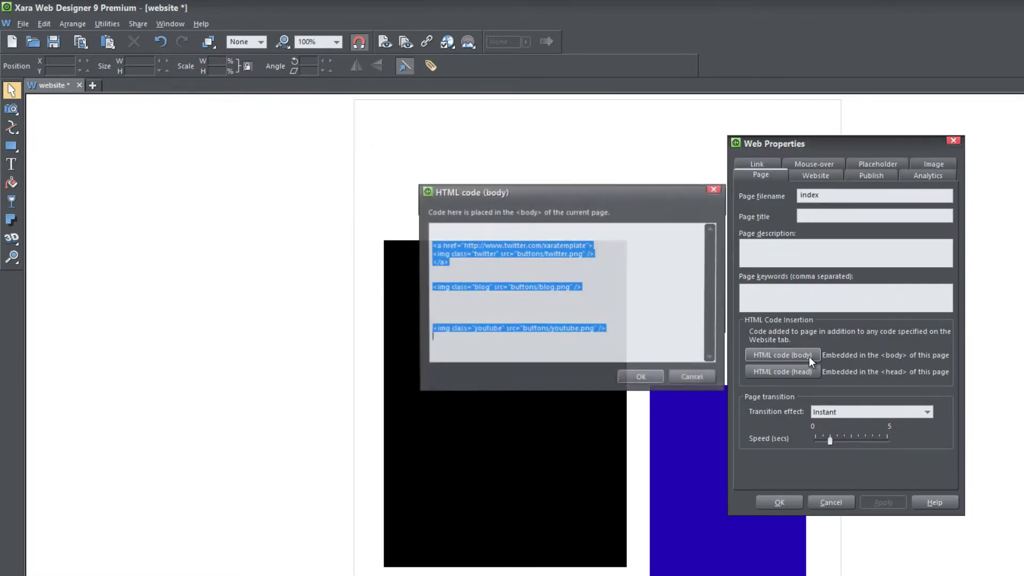
pyautogui.click(442, 279)
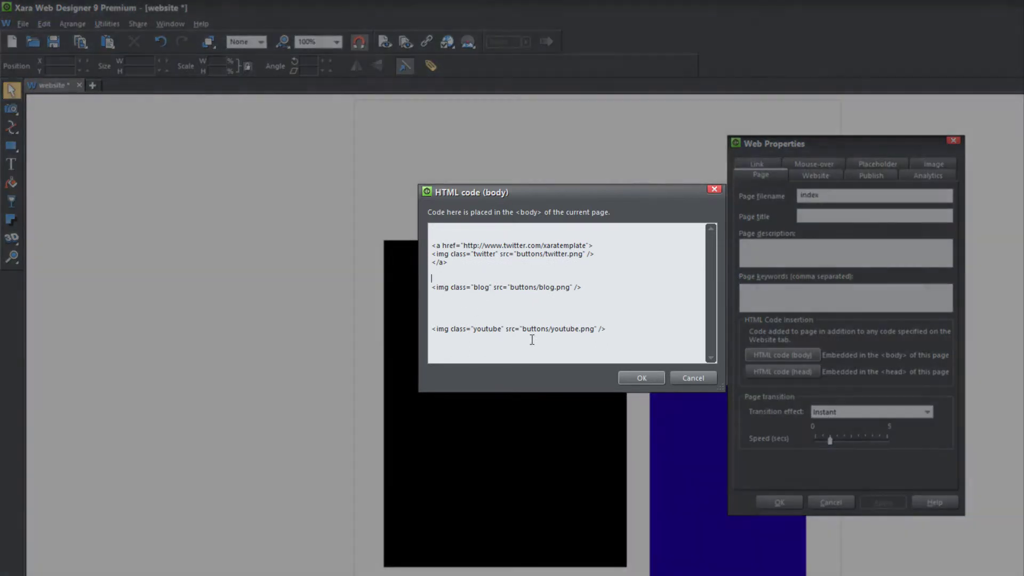
pyautogui.write('<')
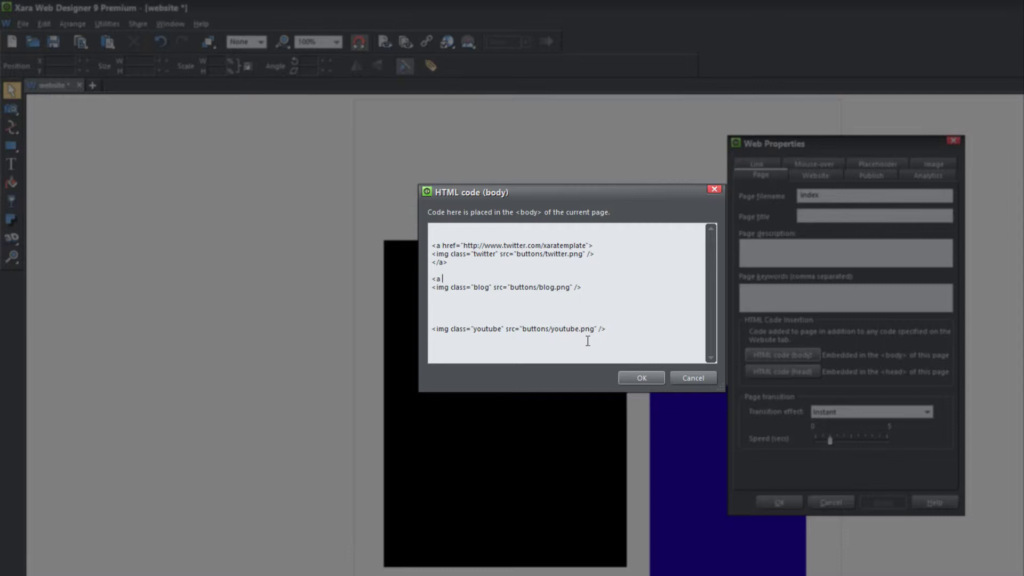
pyautogui.write('a href=')
pyautogui.write('"http')
pyautogui.write('://')
pyautogui.write('www.')
pyautogui.write('blog')
pyautogui.write('.com')
pyautogui.write('"')
pyautogui.write('>')
pyautogui.write('</')
pyautogui.write('a')
pyautogui.write('>')
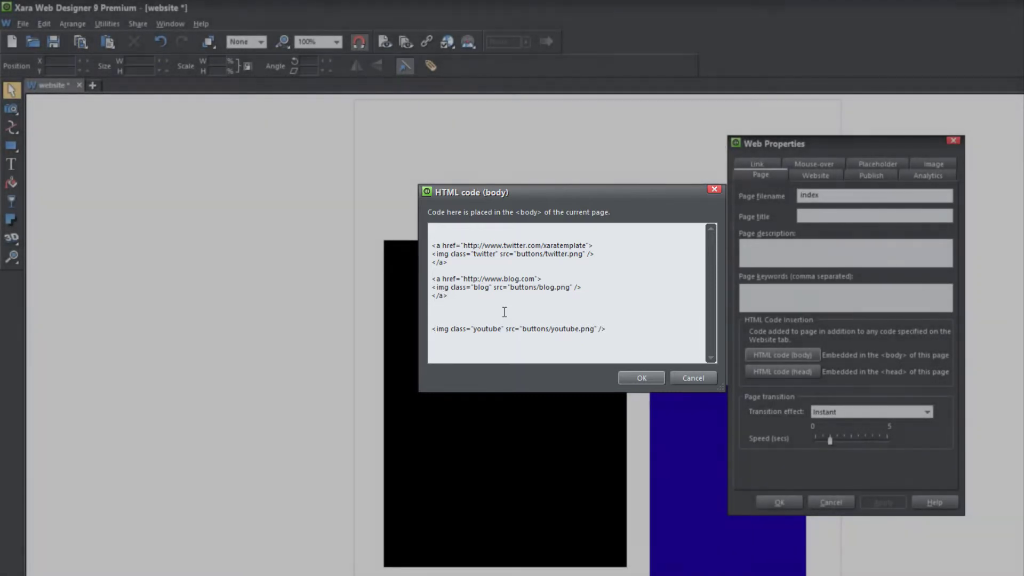
# Save the blog code and Web Properties changes, then preview the site with F5
pyautogui.click(640, 378)
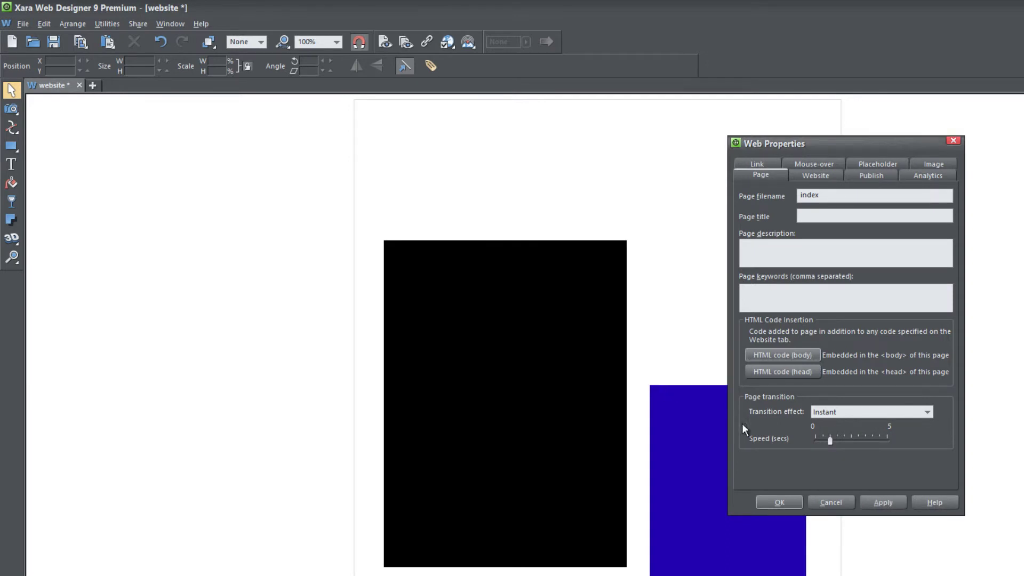
pyautogui.click(876, 498)
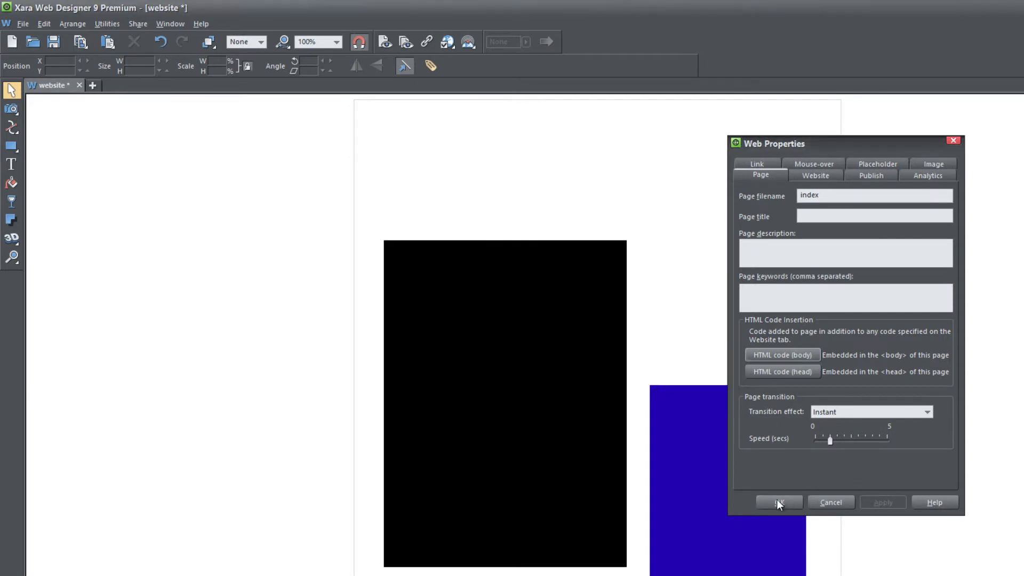
pyautogui.click(776, 498)
pyautogui.press('F5')
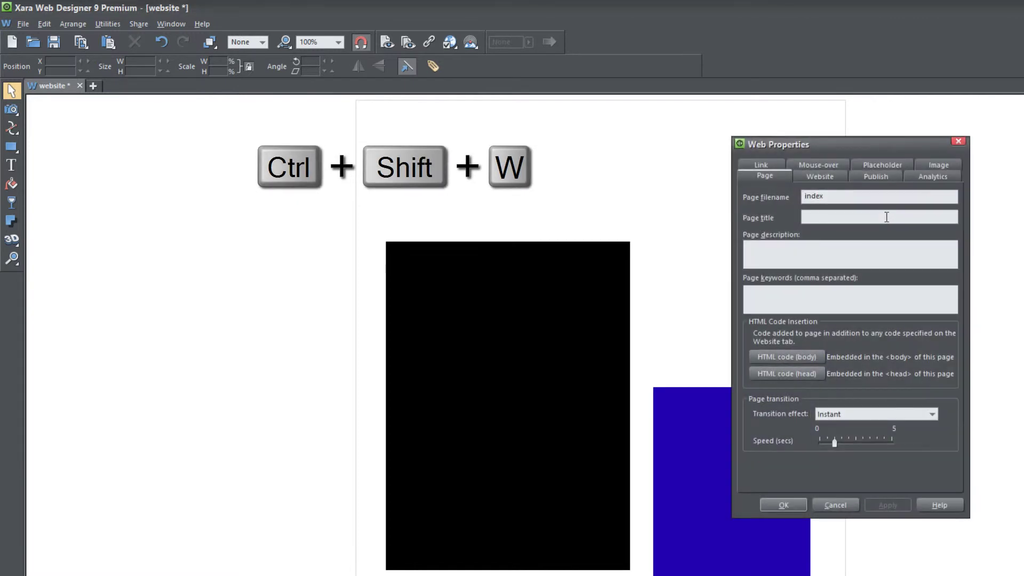
# Reopen the body HTML code and place the cursor above the youtube img line
pyautogui.click(810, 356)
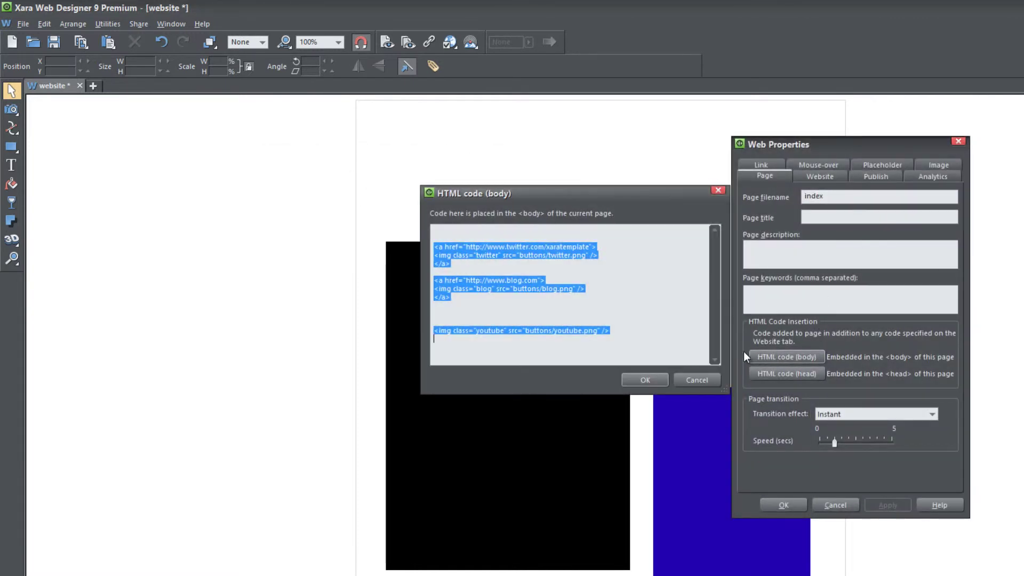
pyautogui.click(440, 316)
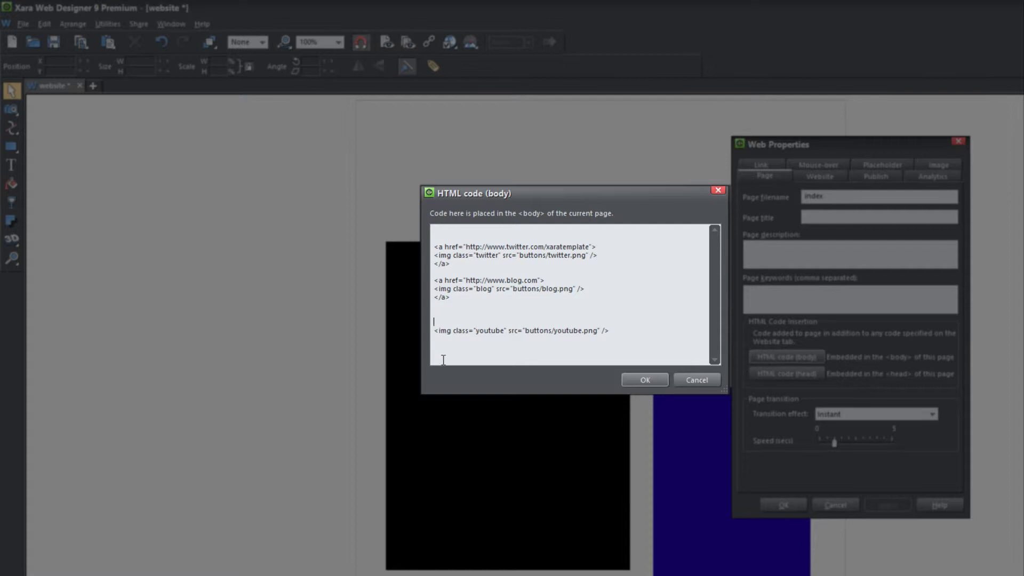
pyautogui.write('<a href="http://www.youtube.com/xaratemplate">')
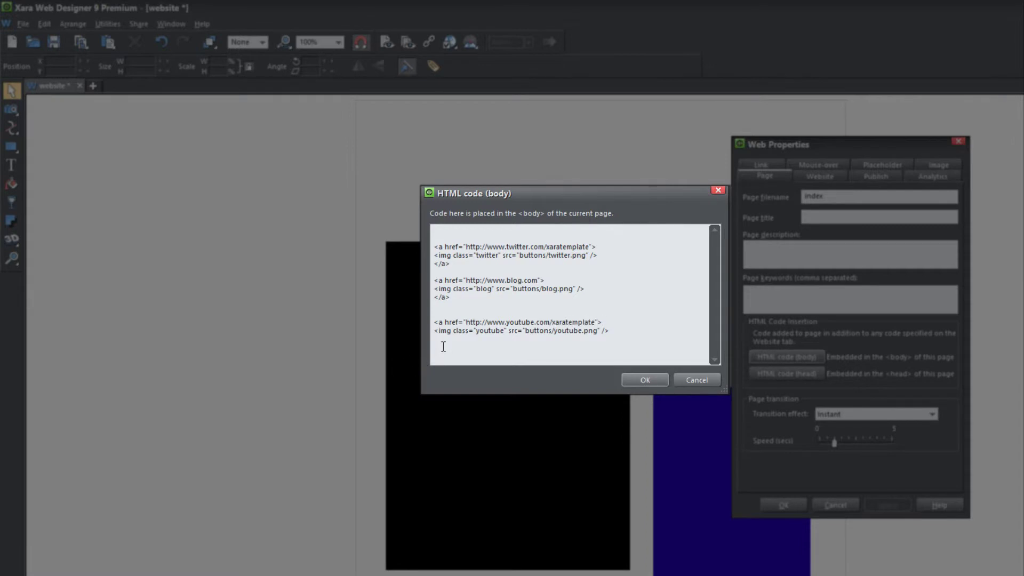
pyautogui.write('/a>')
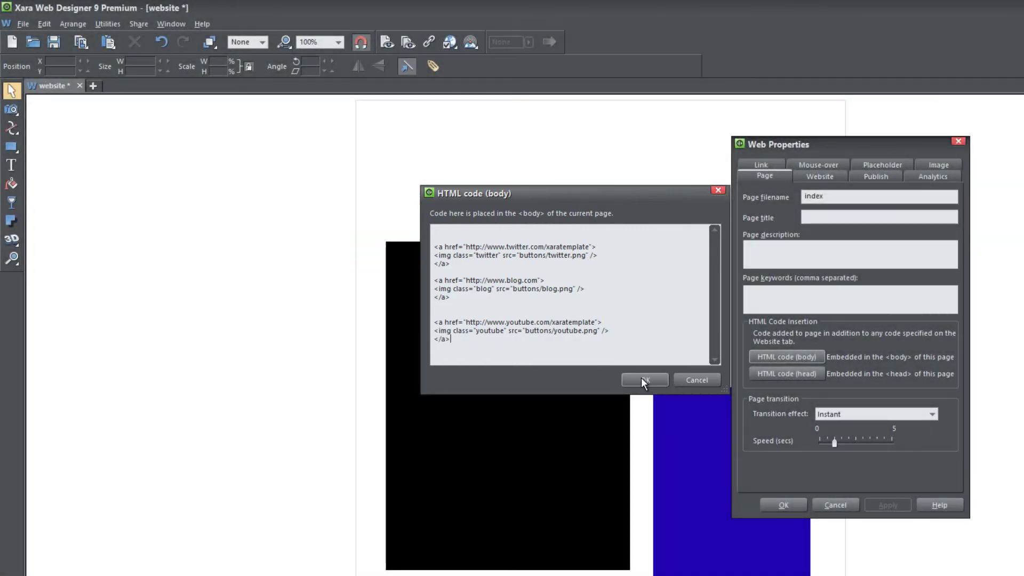
pyautogui.click(643, 379)
# Preview the website in the browser with F5 and close the Web Properties window
pyautogui.press('F5')
pyautogui.click(847, 504)
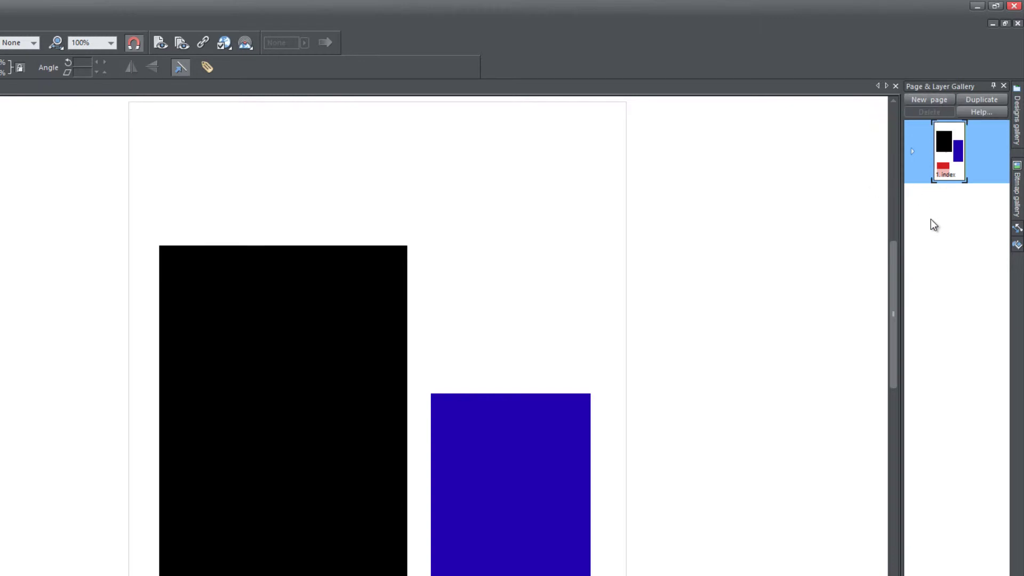
# Add a blank second page and set its page filename to newpage in Web Properties
pyautogui.click(939, 101)
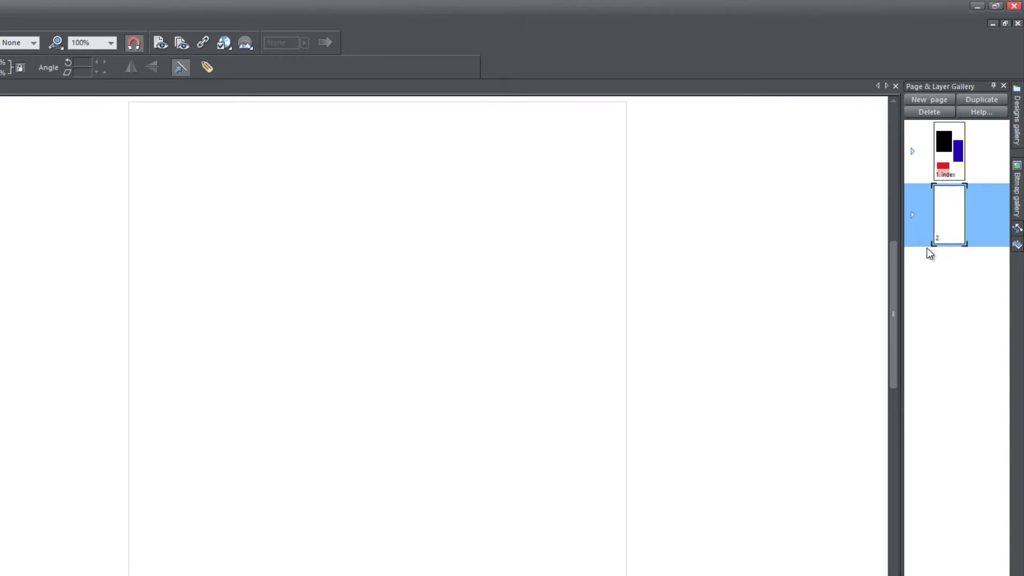
pyautogui.hotkey('ctrl', 'shift', 'w')
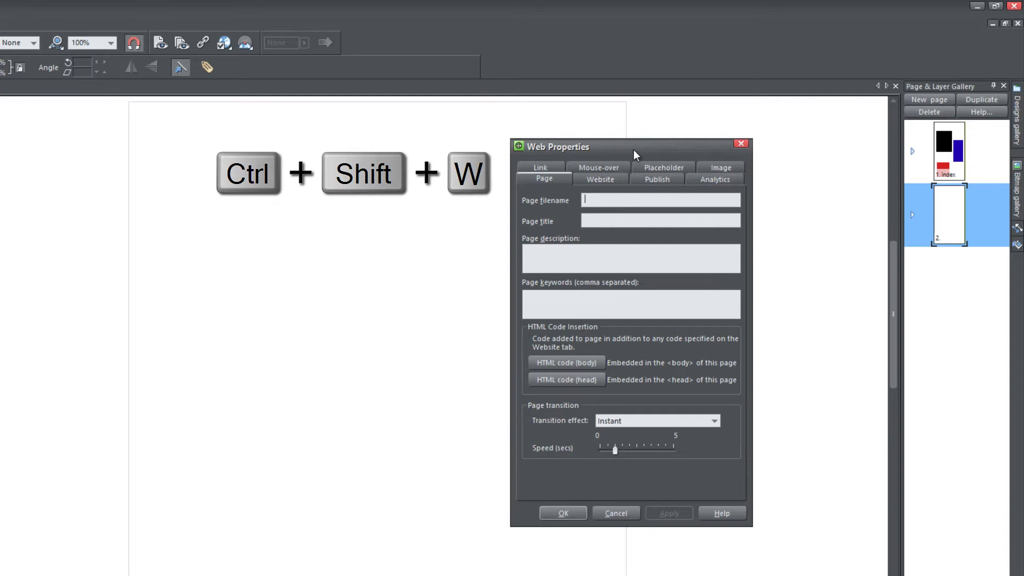
pyautogui.moveTo(634, 151); pyautogui.dragTo(559, 143)
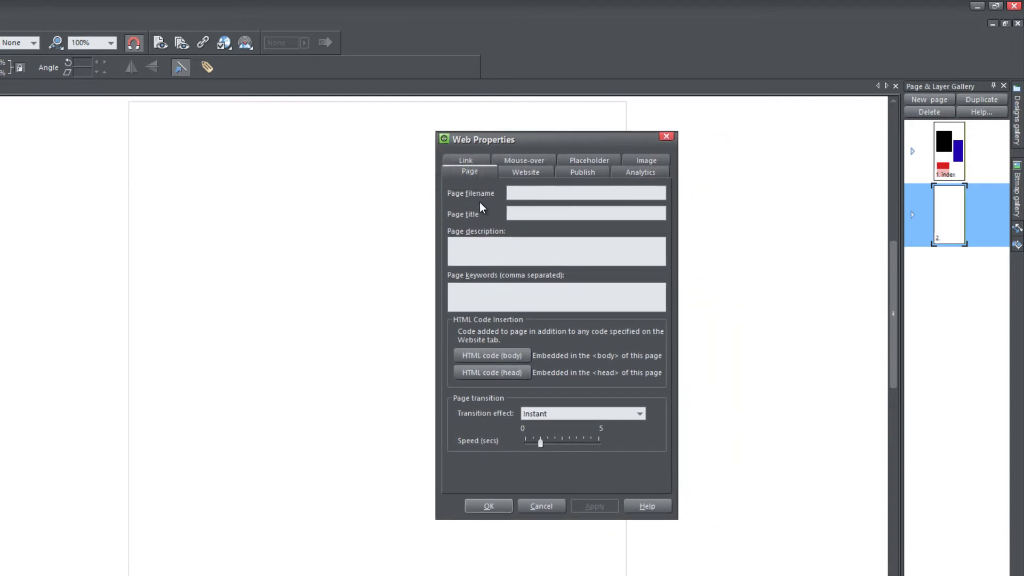
pyautogui.click(513, 193)
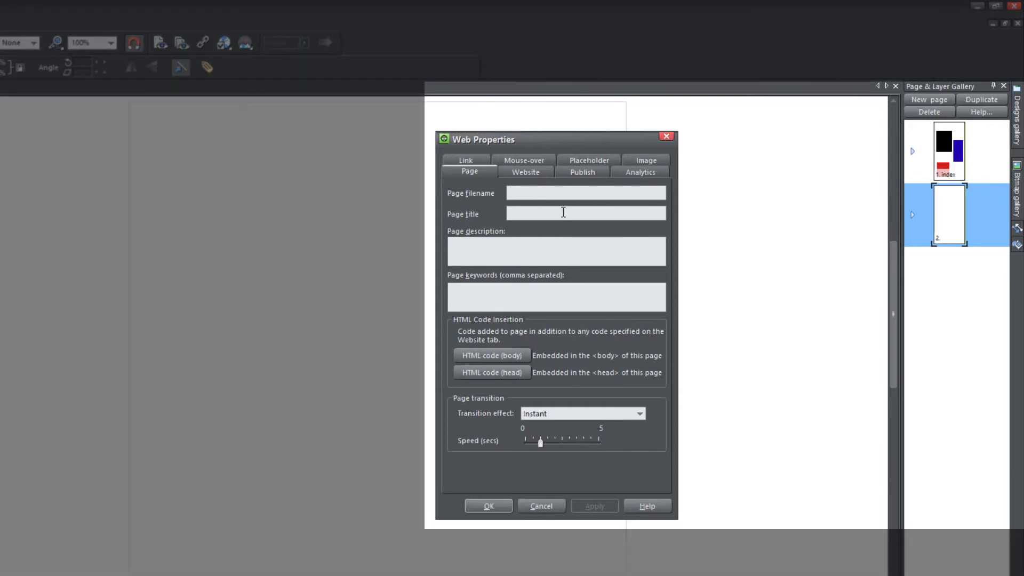
pyautogui.write('newpage')
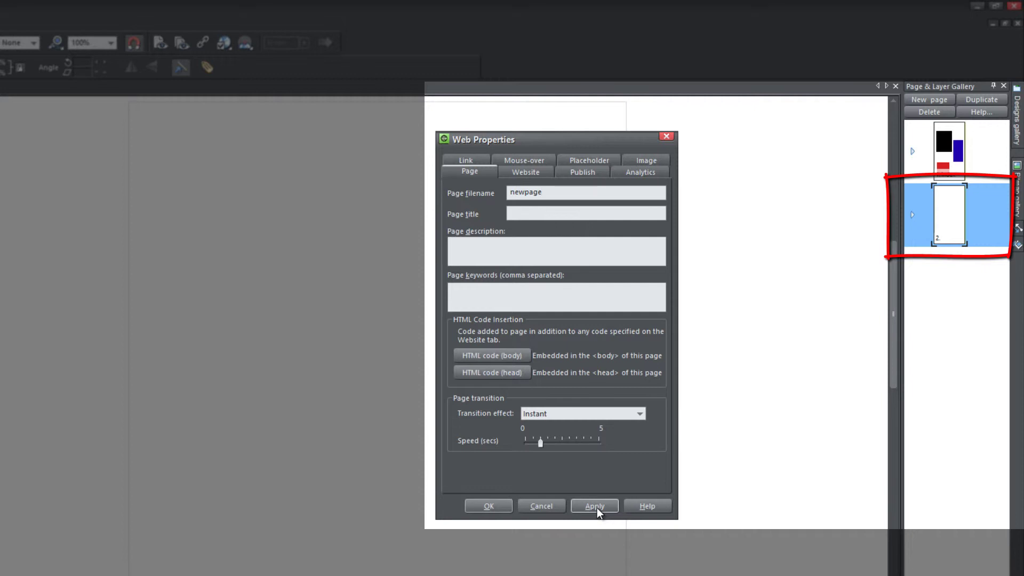
pyautogui.click(596, 507)
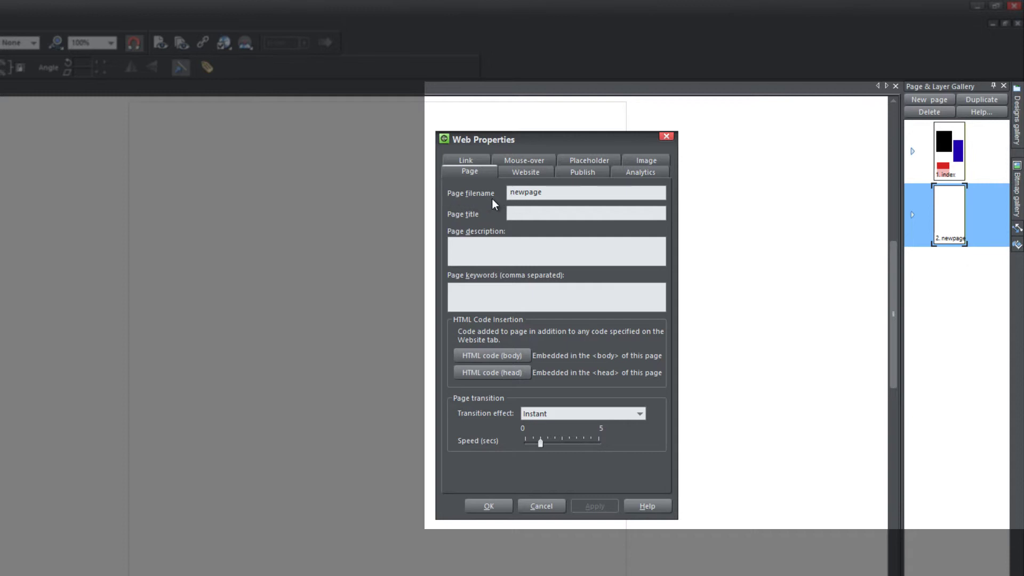
# Rename page 2 to nextpage in the Page & Layer Gallery and apply the nextpage filename
pyautogui.click(954, 240)
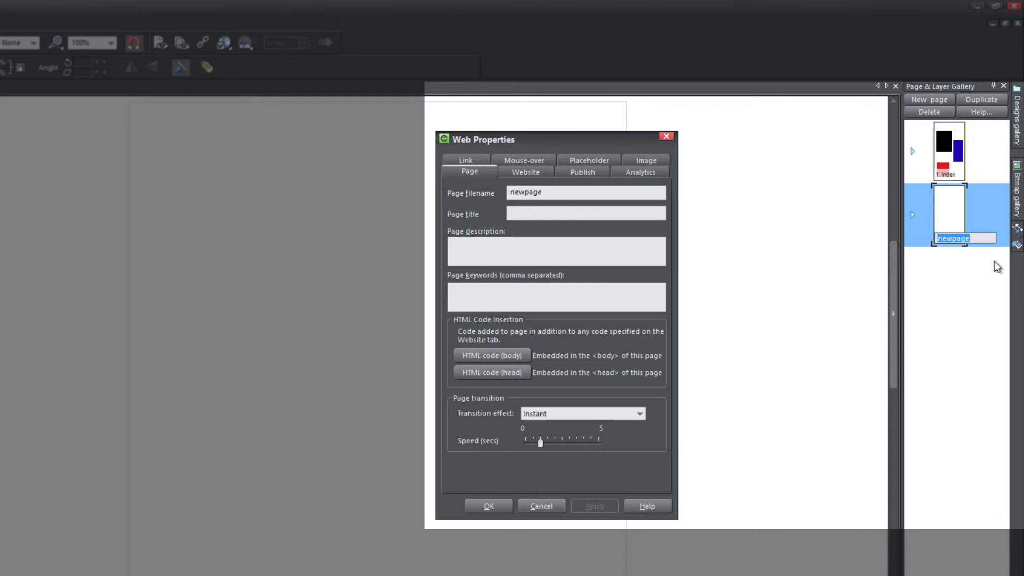
pyautogui.write('nextpage')
pyautogui.press('Return')
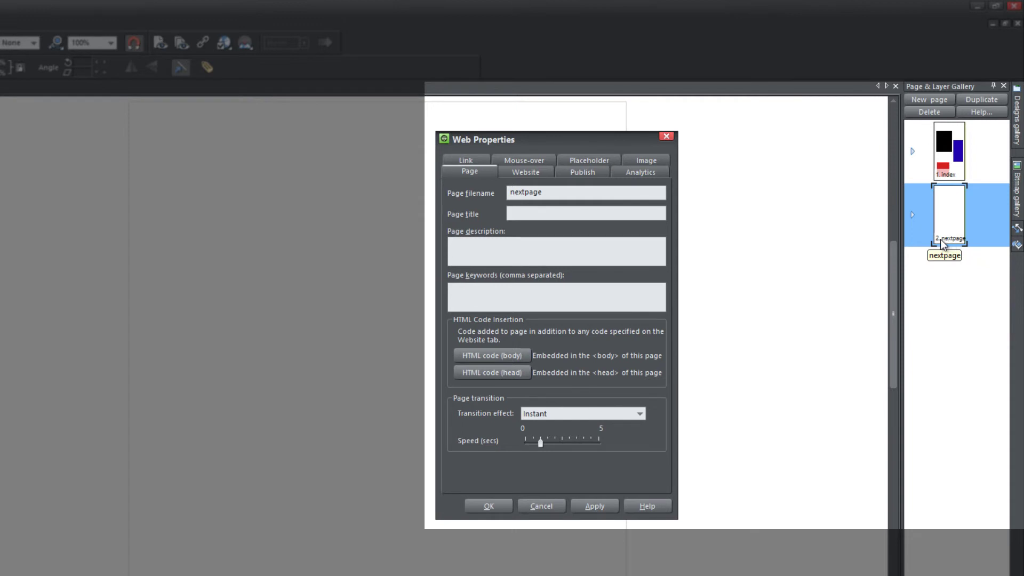
pyautogui.click(569, 193)
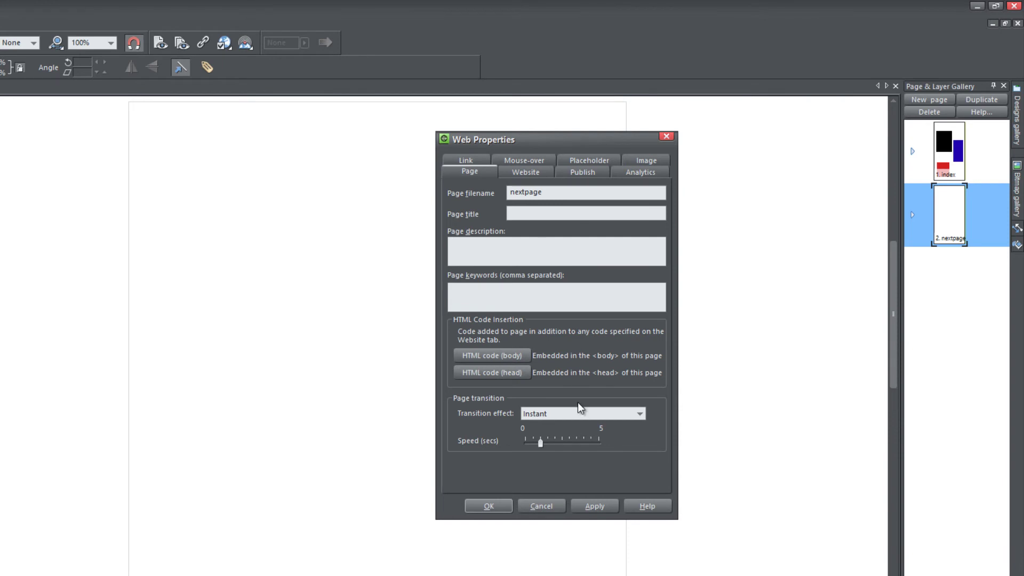
pyautogui.click(597, 504)
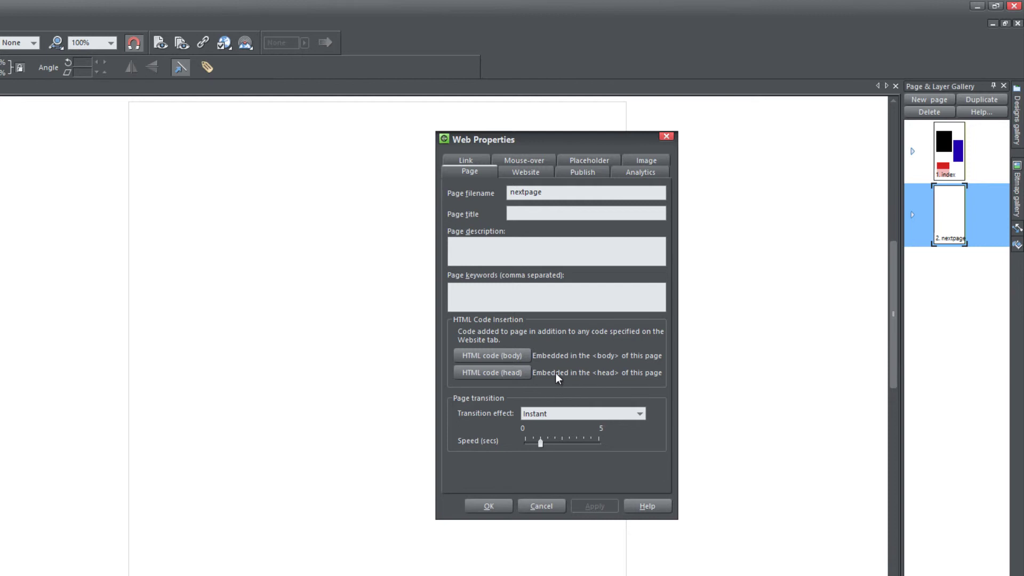
# Select the index page and open its body HTML code containing the Twitter, blog and YouTube links
pyautogui.click(944, 164)
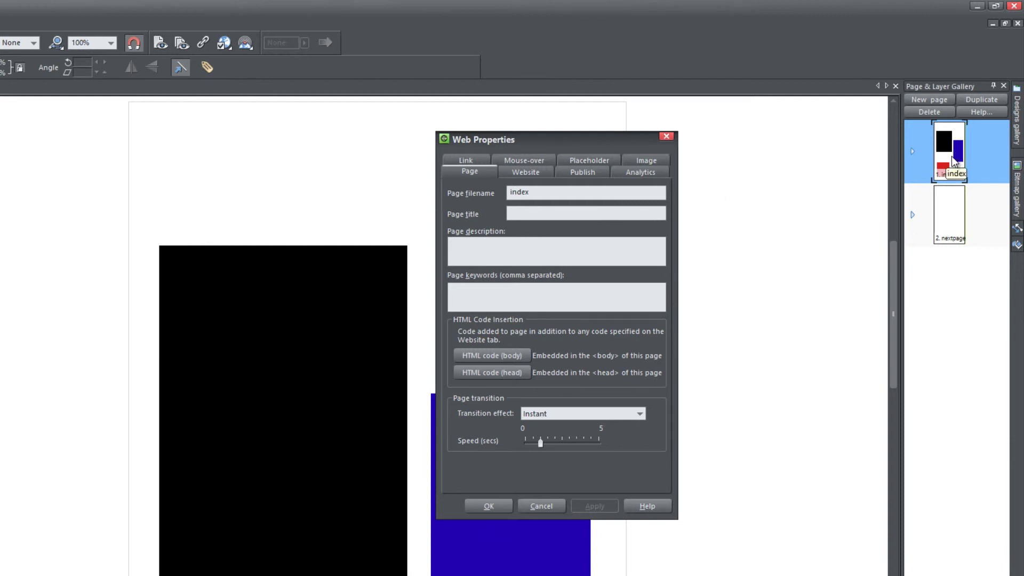
pyautogui.click(523, 359)
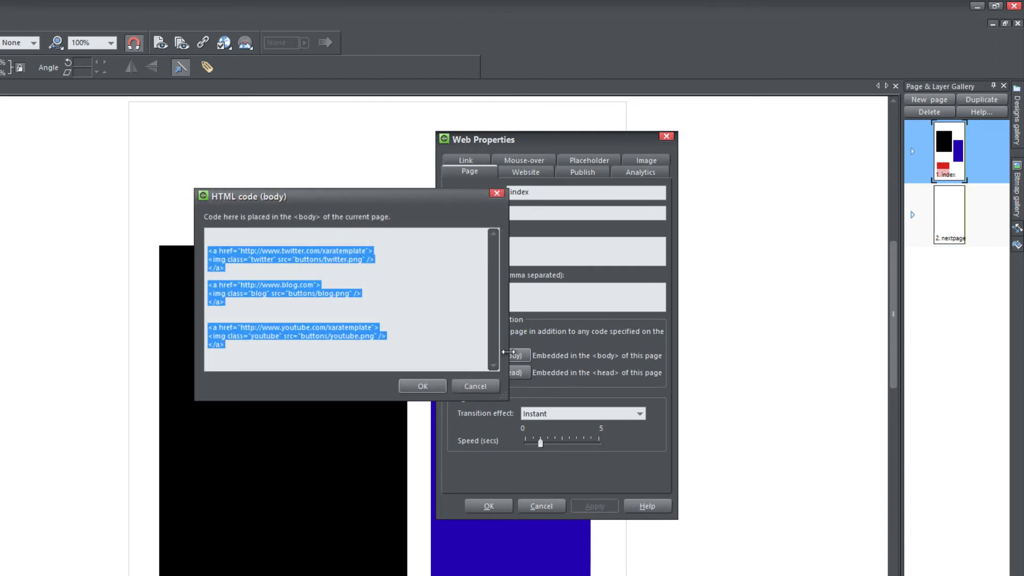
pyautogui.click(417, 308)
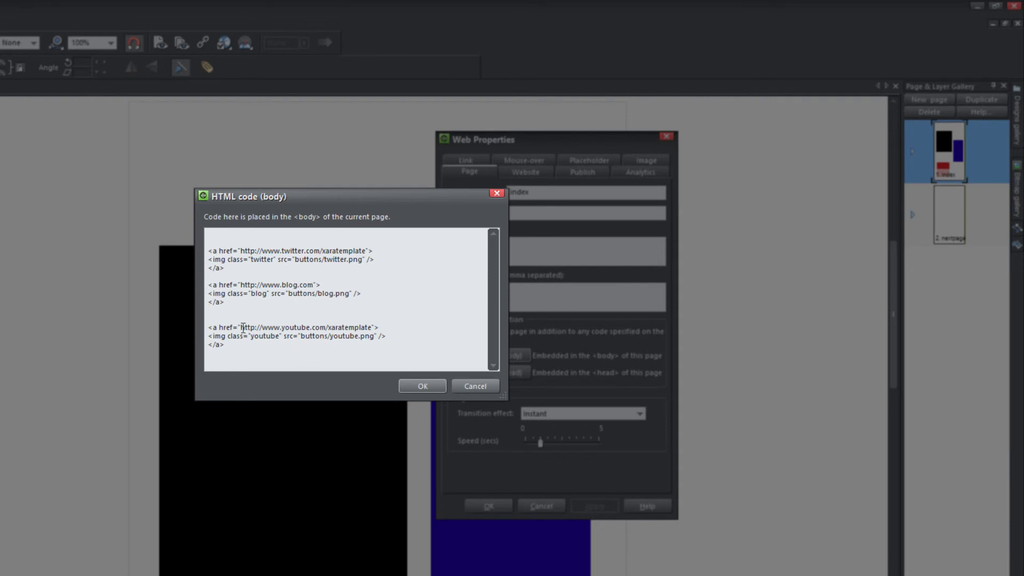
pyautogui.moveTo(241, 326); pyautogui.dragTo(369, 329)
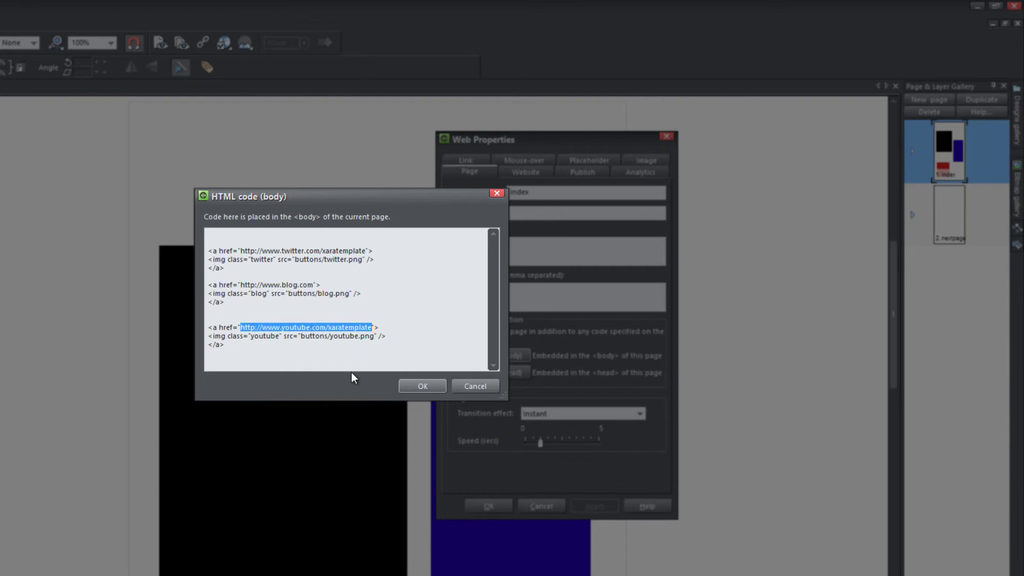
pyautogui.write('http:')
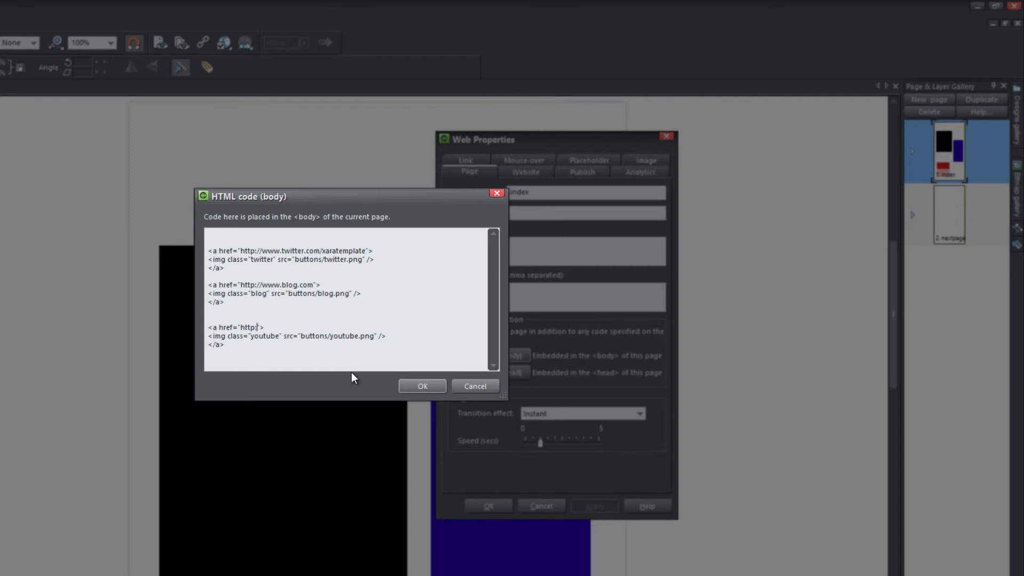
pyautogui.write('//www.xaratemplate.com/nextpage')
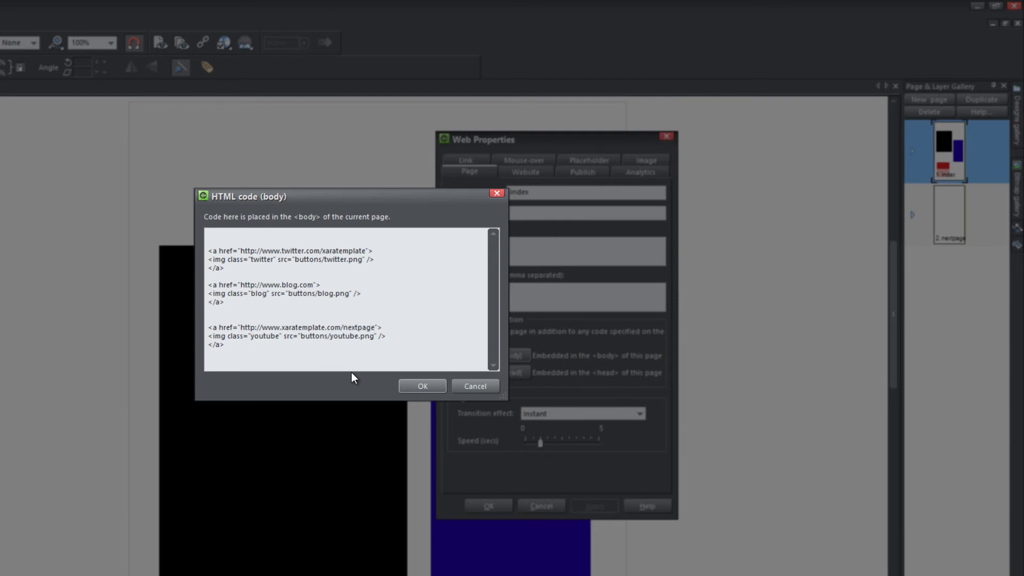
pyautogui.write('.hm')
pyautogui.write('tm')
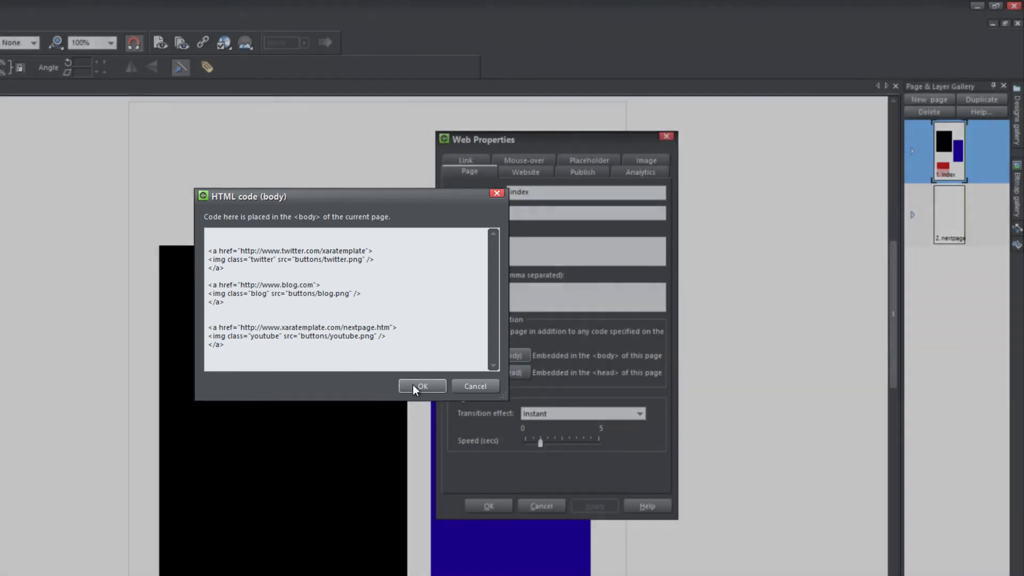
pyautogui.click(415, 387)
pyautogui.click(600, 510)
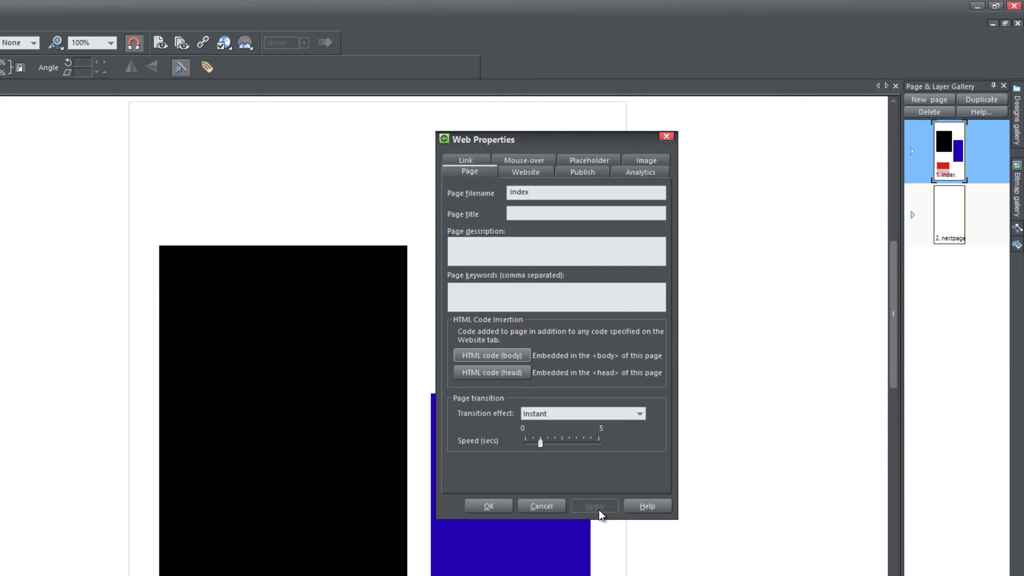
# Close Web Properties, preview the site and test the YouTube button, which returns a 404 error
pyautogui.click(488, 507)
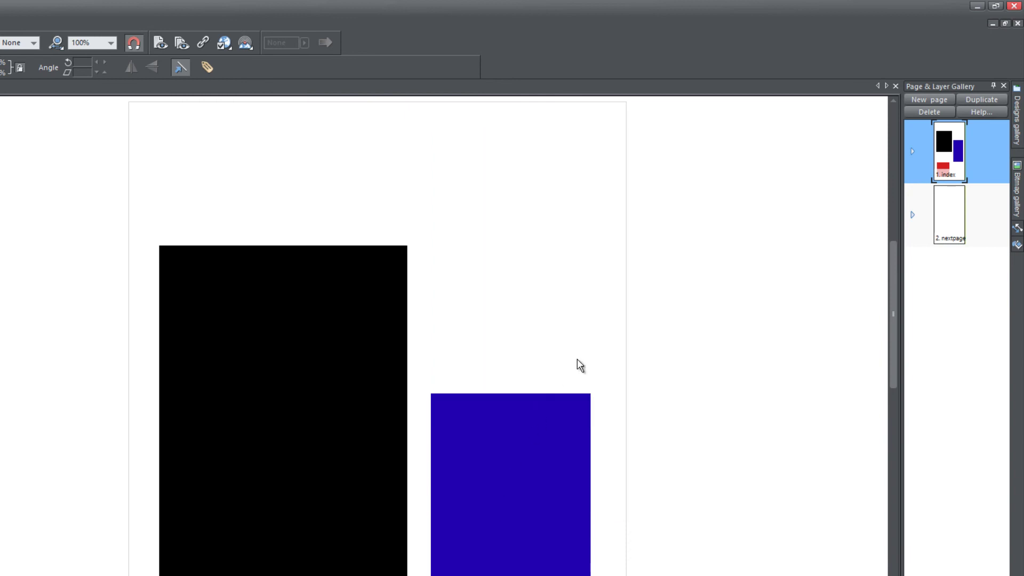
pyautogui.press('F5')
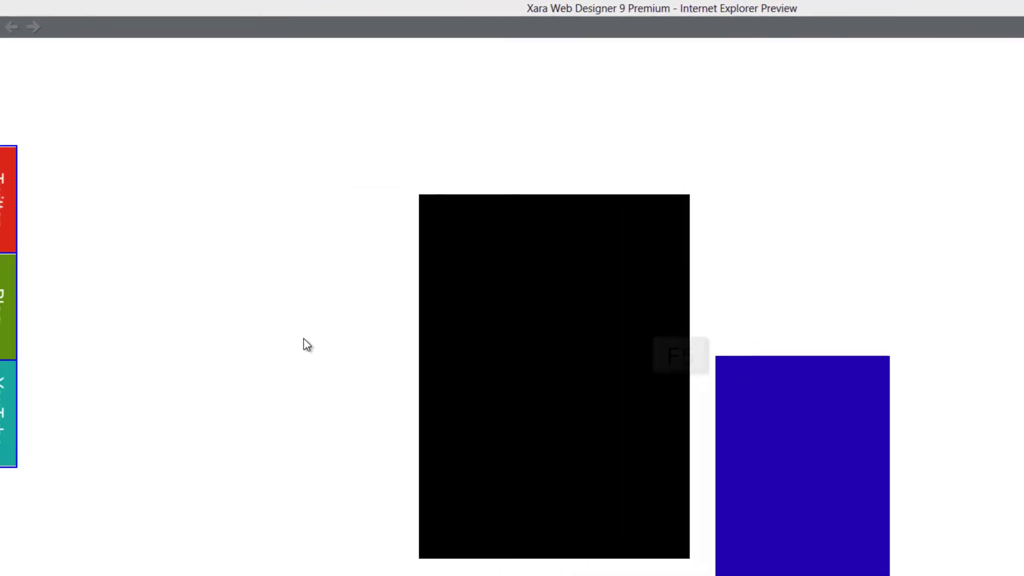
pyautogui.click(18, 419)
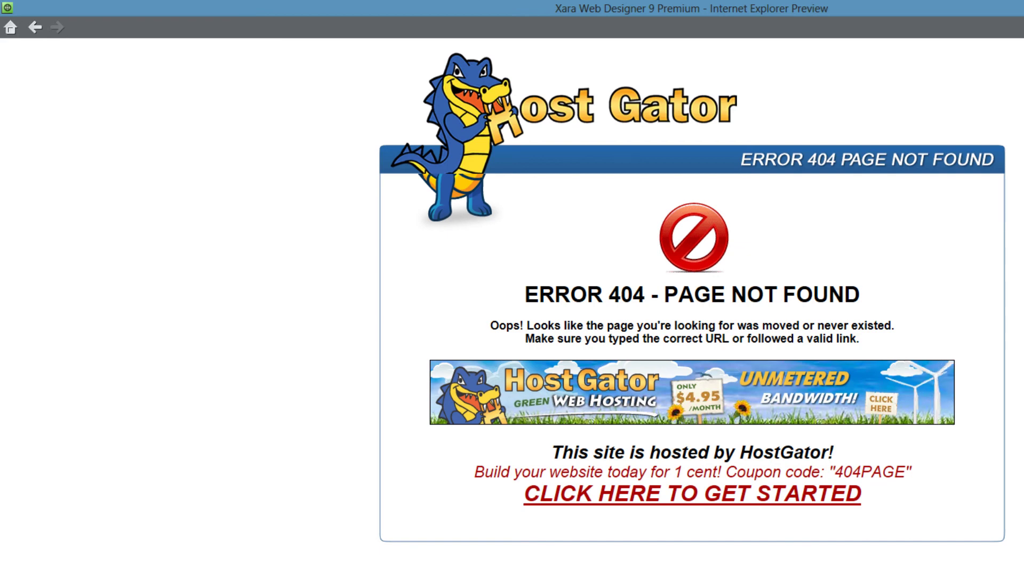
pyautogui.hotkey('alt', 'F4')
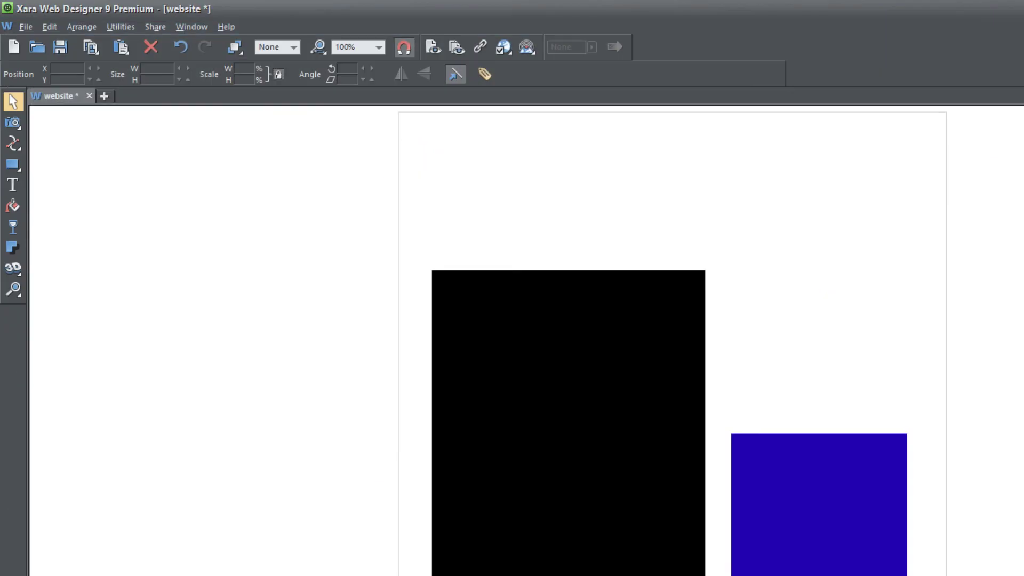